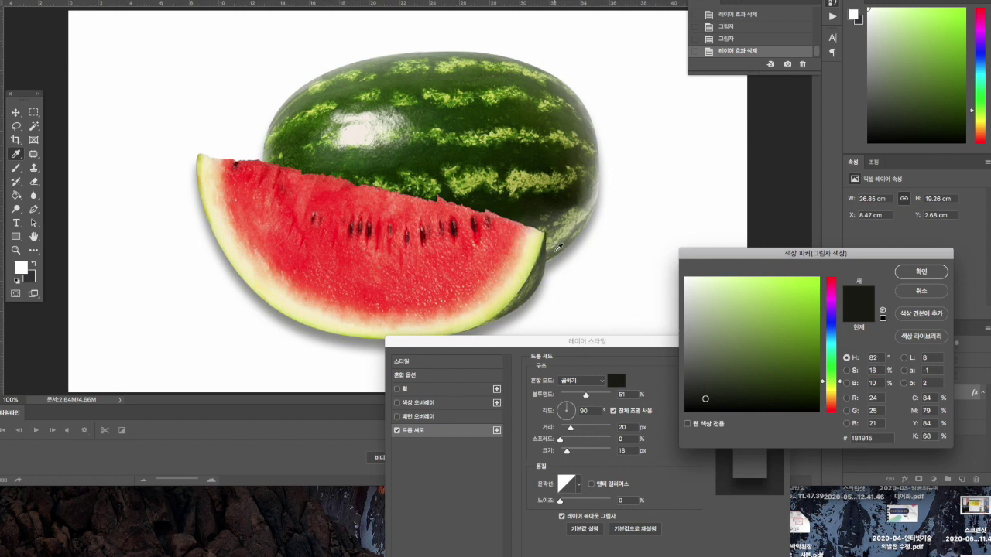
Set the watermelon's drop shadow to colour 292c23, distance 16 px and size 13 px, and apply it
click(710, 389)
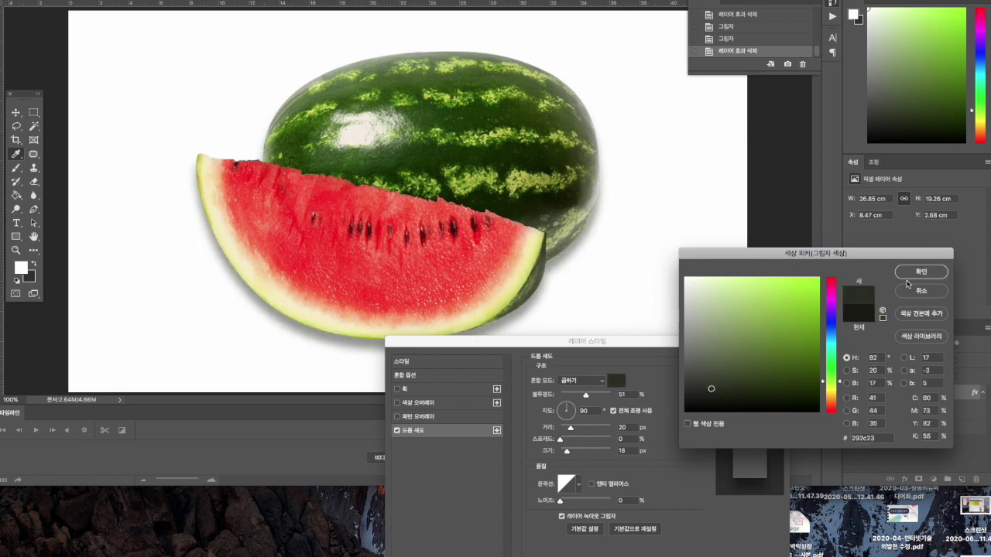
click(912, 273)
mouse_move(571, 427)
mouse_down()
mouse_move(563, 449)
mouse_move(567, 427)
mouse_up()
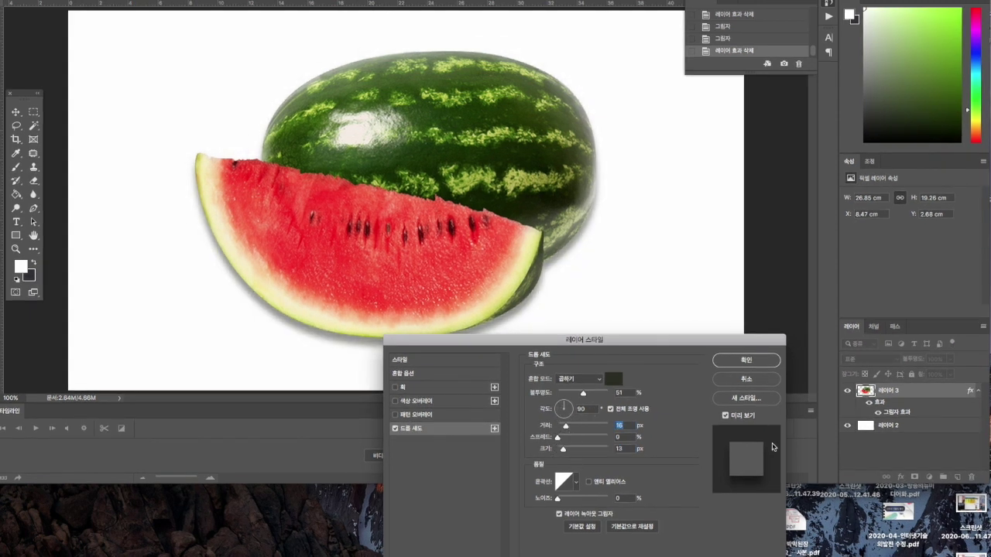
click(762, 364)
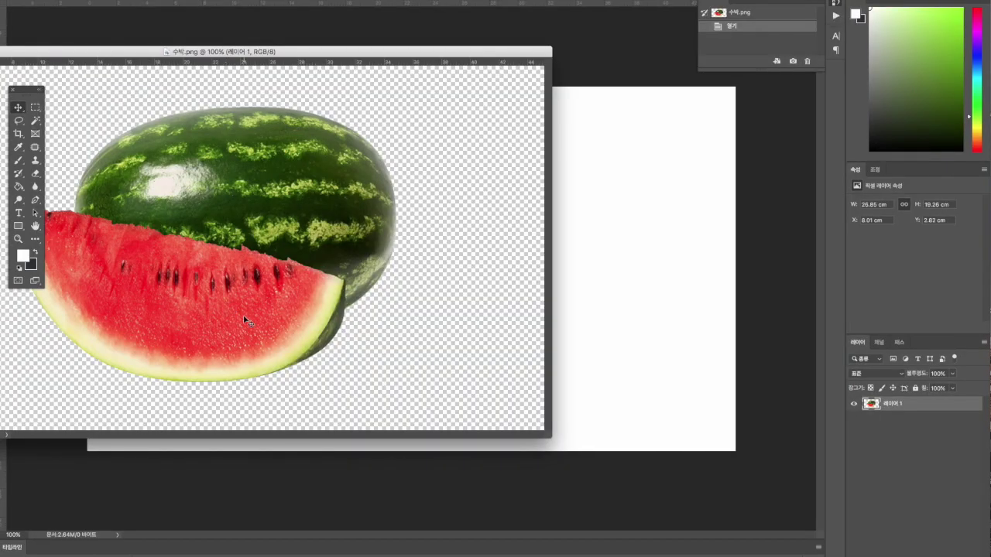
Copy the watermelon from 수박.png onto the white canvas and add a Multiply-mode drop shadow to its layer
drag(245, 321, 608, 348)
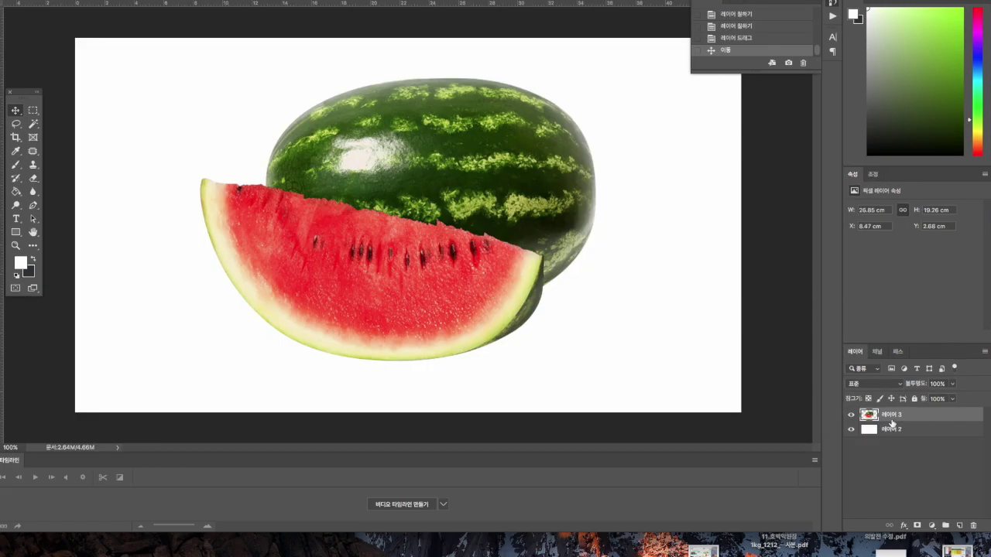
click(902, 525)
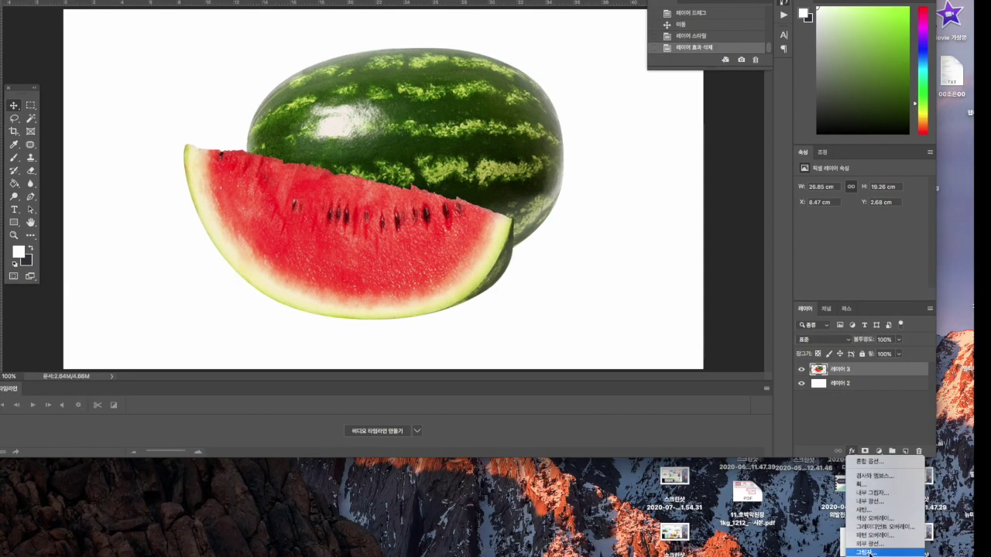
click(870, 553)
drag(575, 341, 571, 321)
click(549, 358)
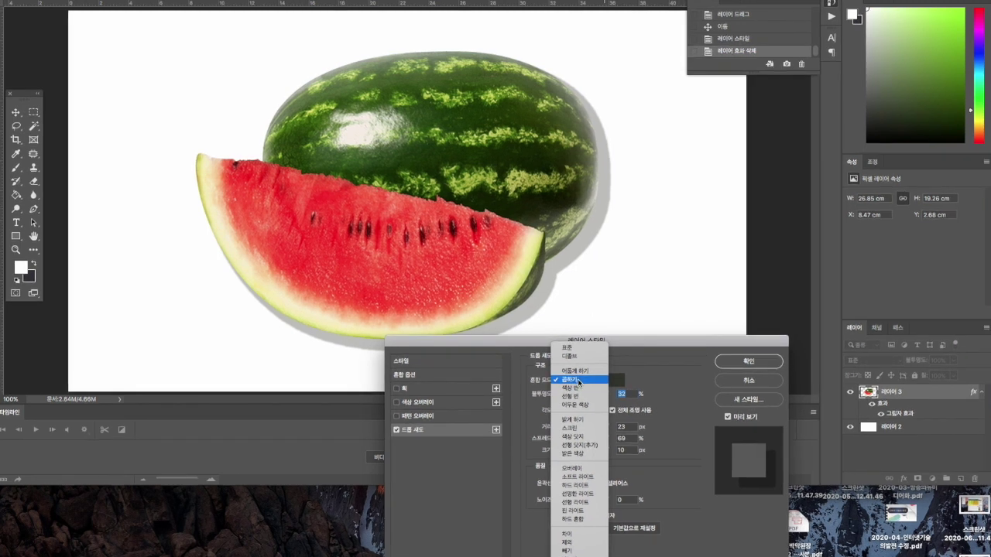
click(578, 380)
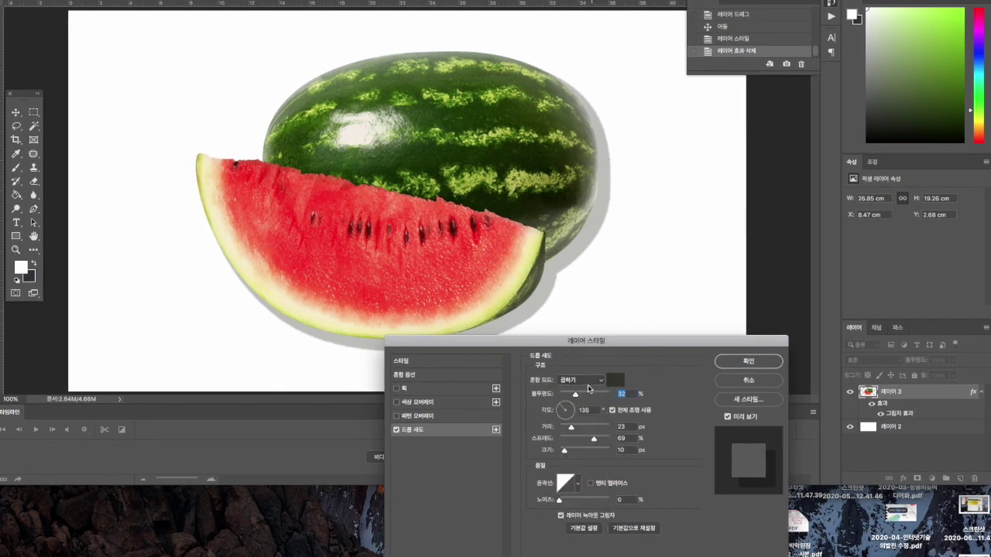
Set the drop shadow's colour to black and its opacity to 51%
mouse_move(576, 394)
mouse_down()
mouse_move(554, 396)
mouse_move(614, 397)
mouse_move(556, 394)
mouse_move(567, 394)
mouse_up()
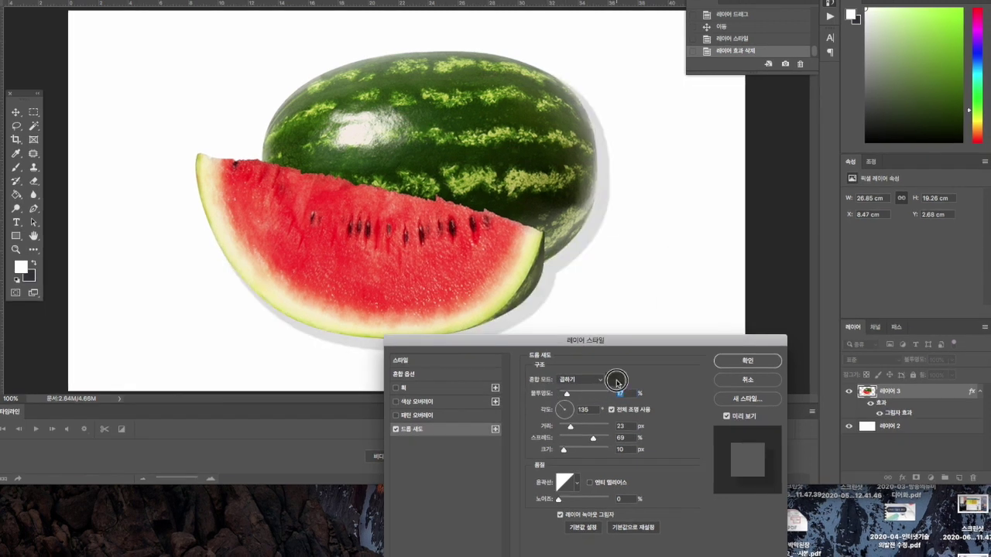
click(616, 380)
click(552, 249)
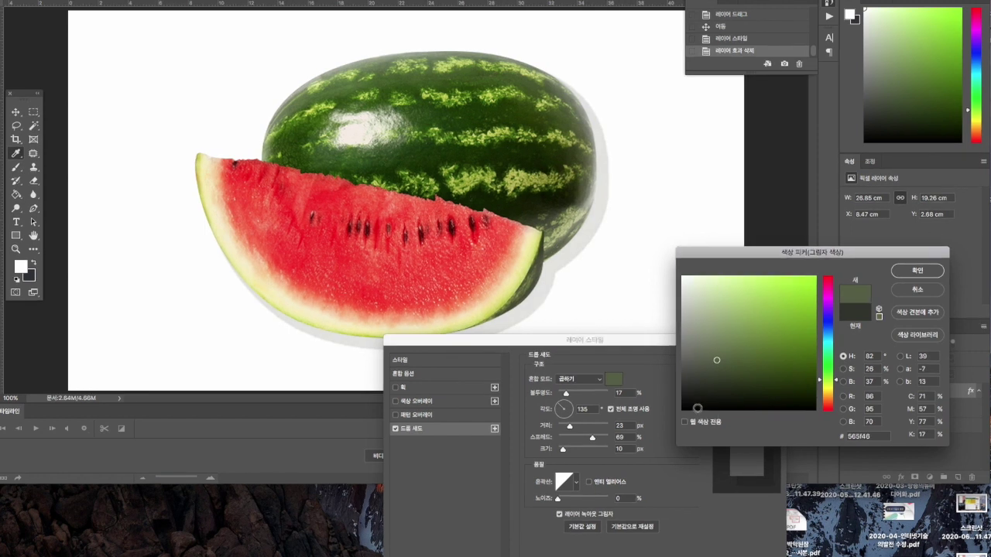
click(705, 384)
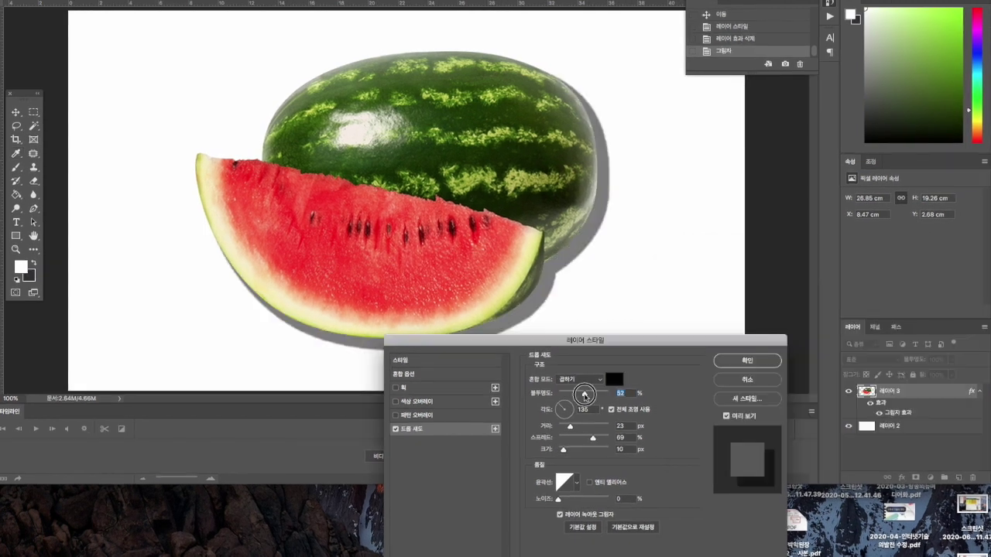
drag(583, 394, 584, 395)
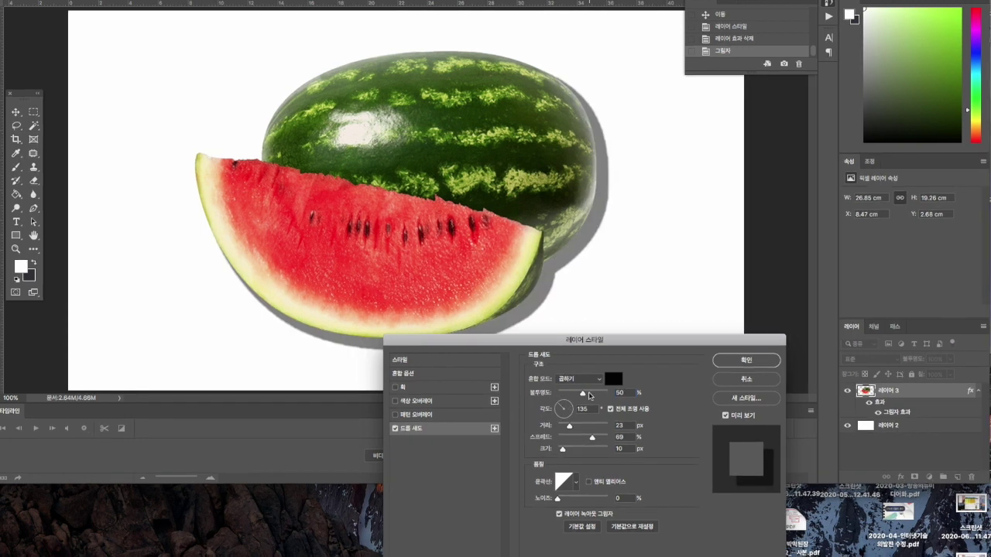
mouse_move(585, 395)
mouse_down()
mouse_move(624, 398)
mouse_move(583, 396)
mouse_up()
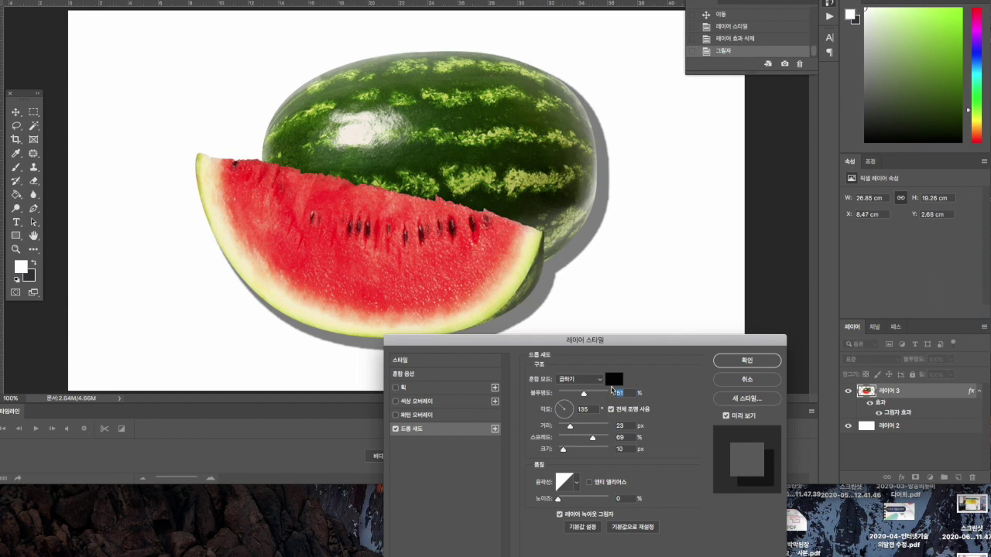
Sample the watermelon's rind for the drop shadow colour and darken it to 181915
click(613, 380)
click(716, 358)
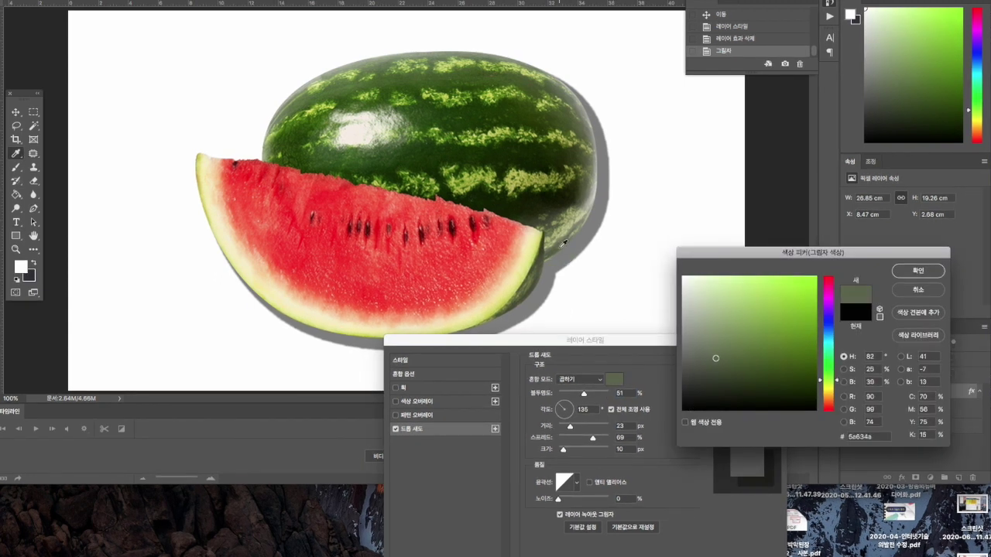
click(706, 385)
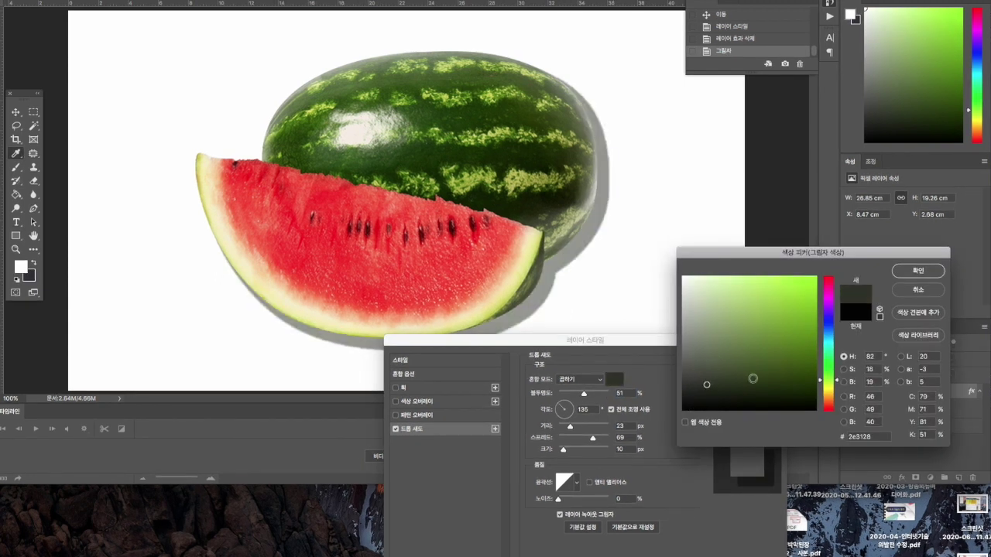
drag(707, 385, 705, 392)
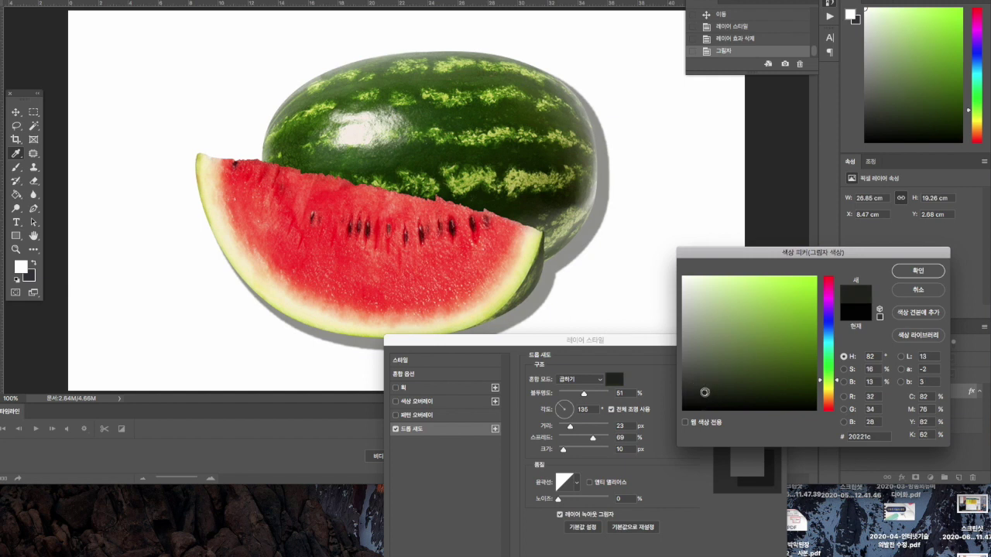
click(703, 397)
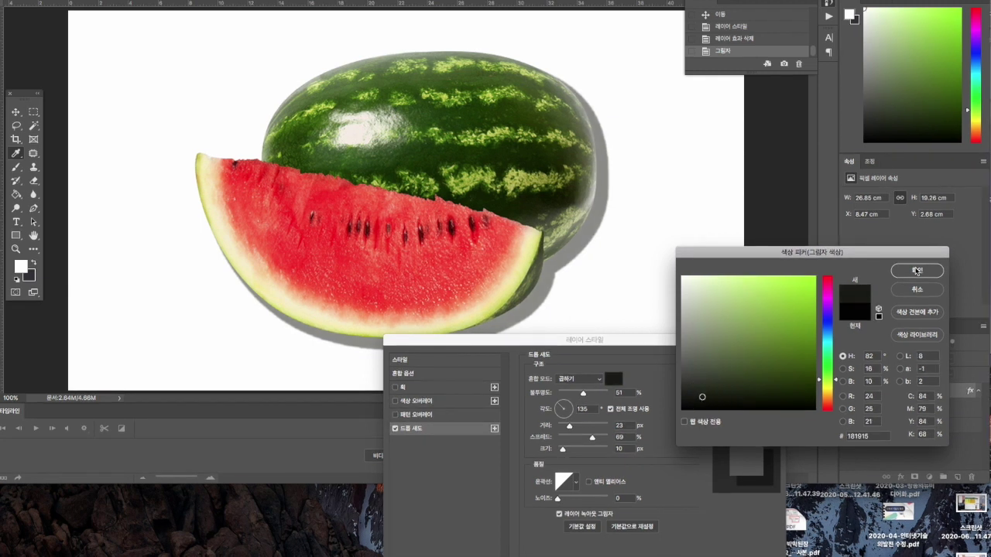
click(916, 272)
Set the drop shadow's distance to 20 px, spread to 0%, size to 18 px and angle to 90°
mouse_move(592, 438)
mouse_down()
mouse_move(579, 440)
mouse_move(599, 435)
mouse_up()
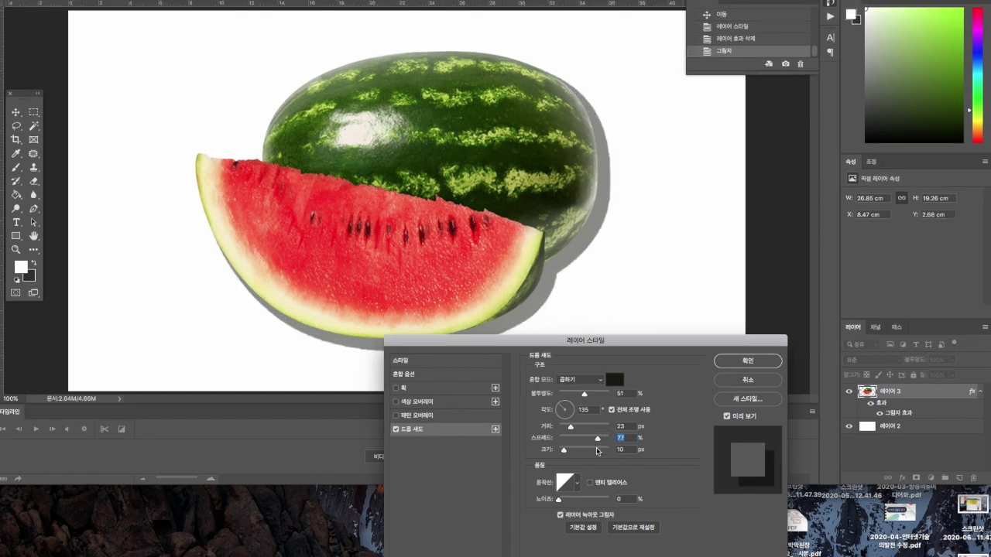
drag(597, 442, 565, 450)
click(581, 412)
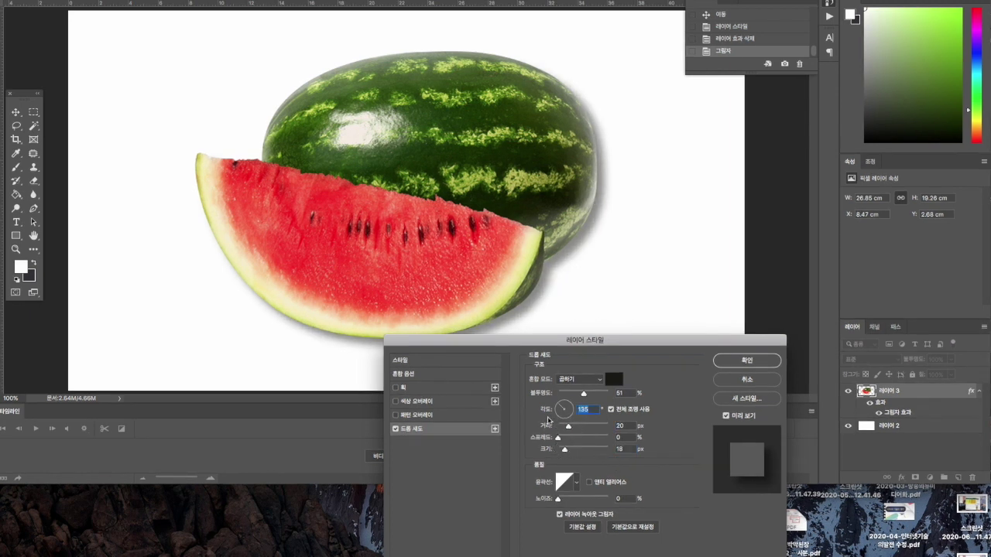
text(90)
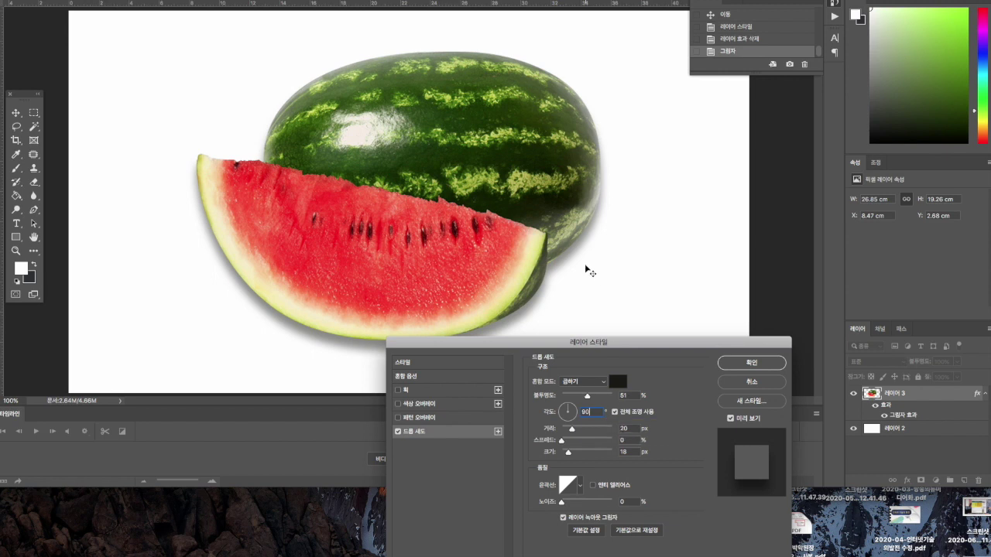
Try a drop shadow angle of 10° and return it to 90°
drag(599, 411, 519, 410)
text(10)
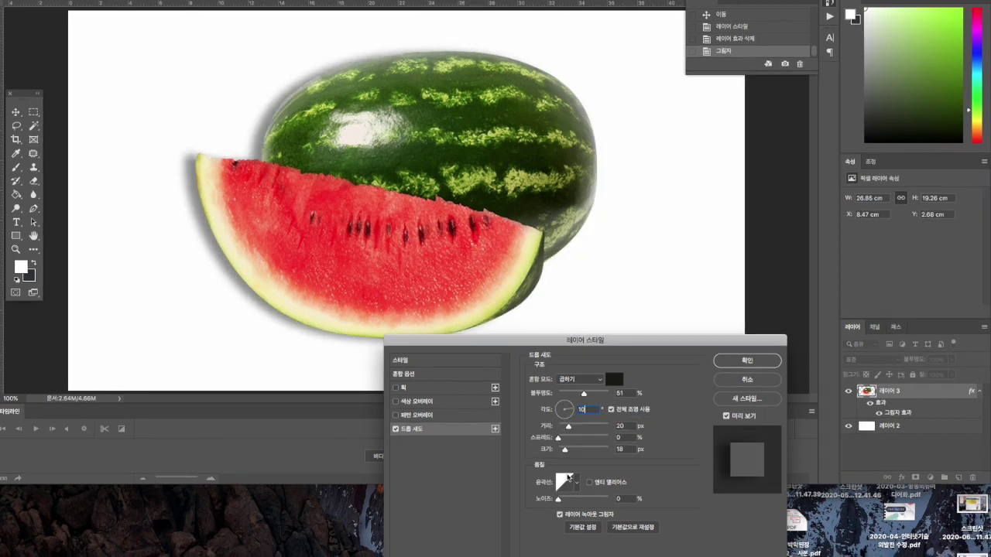
double_click(589, 409)
text(90)
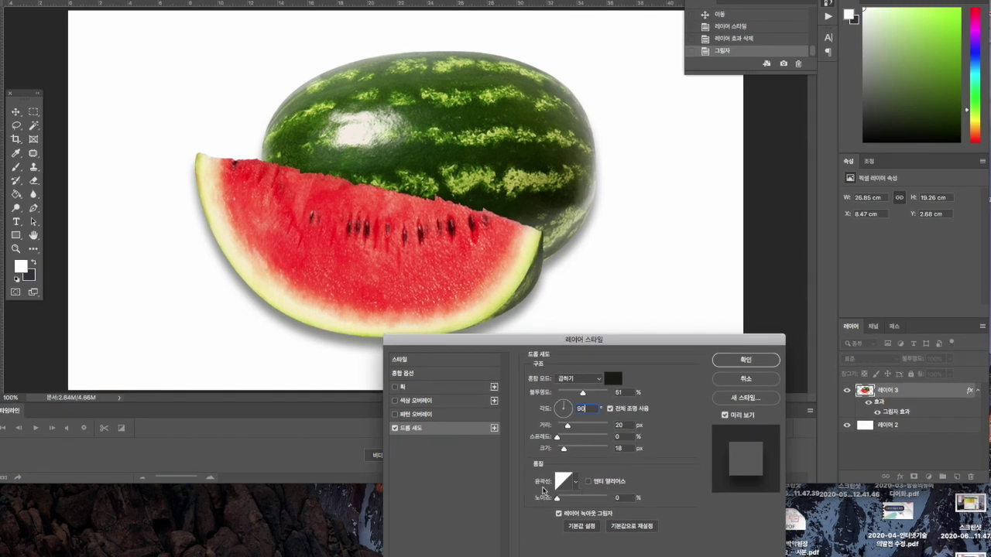
Try several contour presets on the drop shadow, including 코브 - 얕게, and cancel editing its contour curve
click(574, 483)
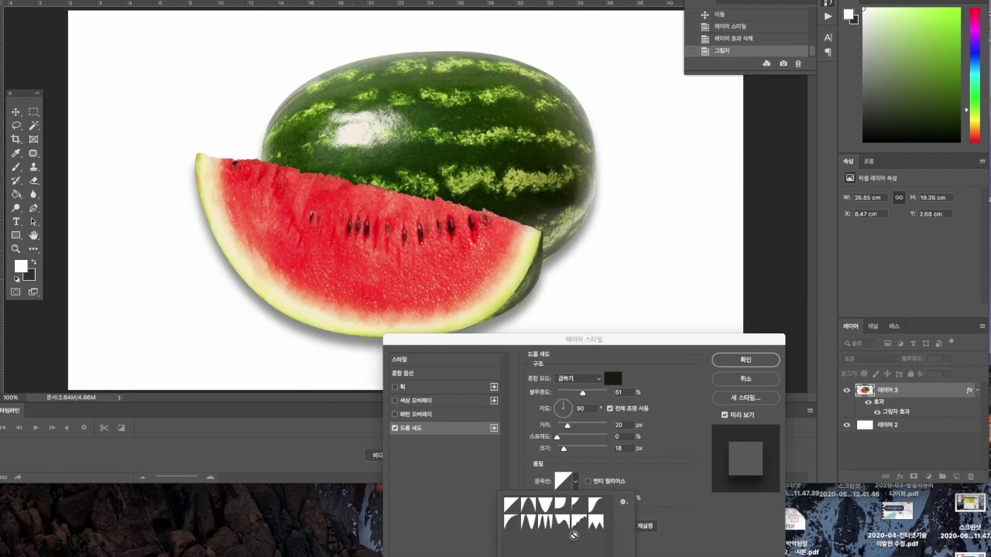
click(565, 526)
click(574, 525)
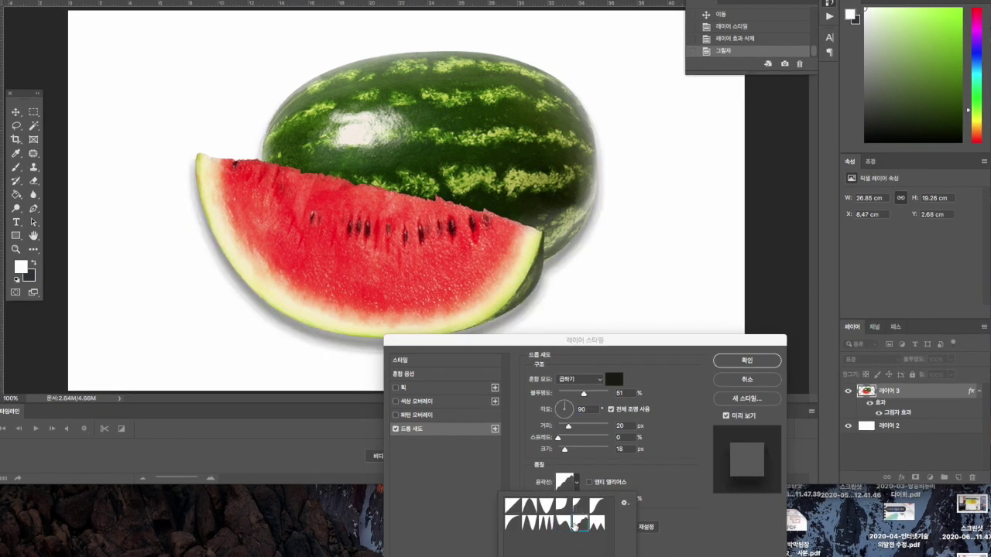
click(598, 526)
click(597, 505)
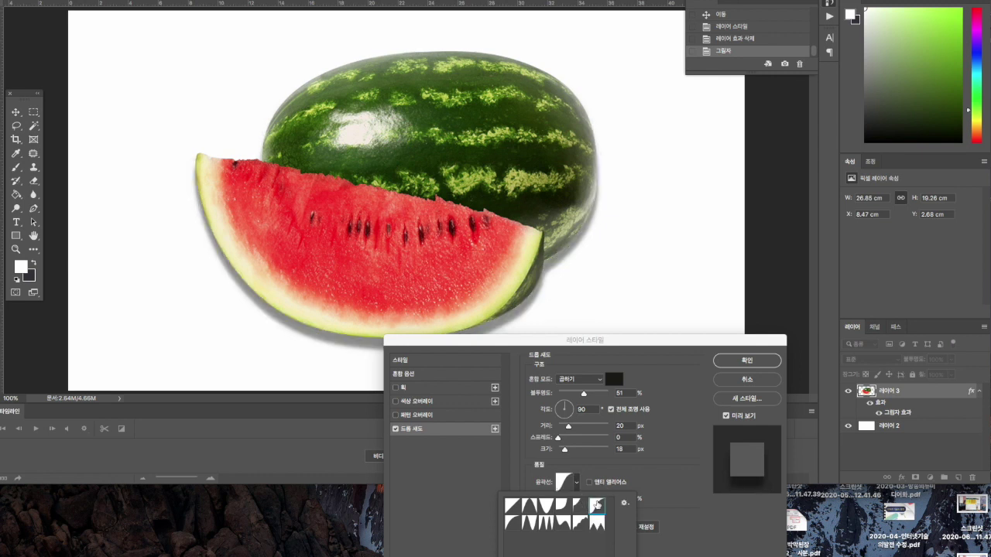
click(548, 506)
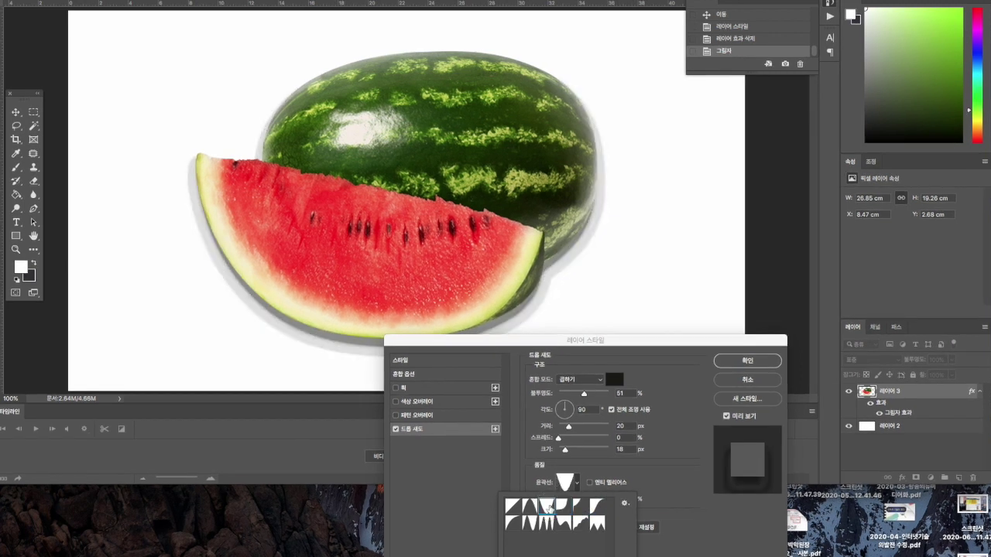
click(560, 523)
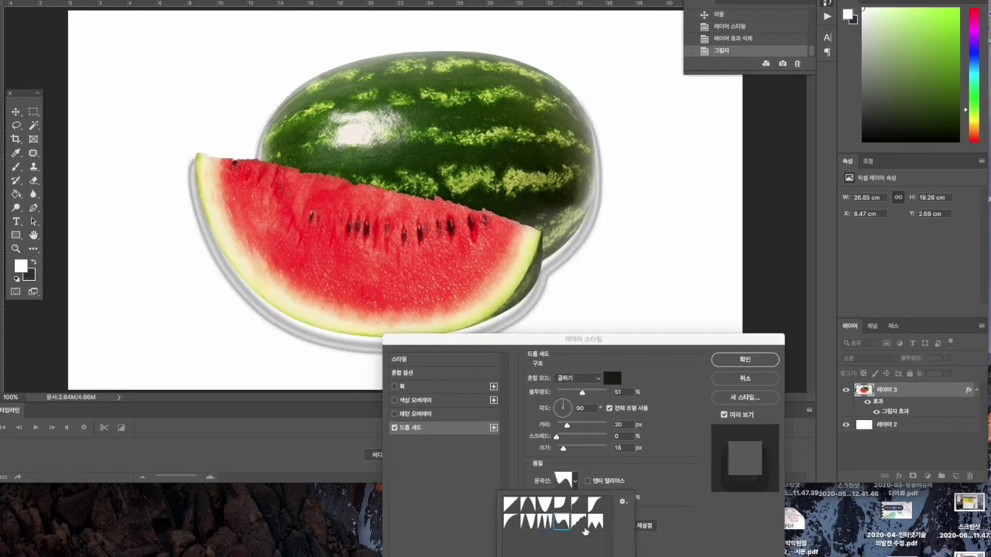
click(595, 525)
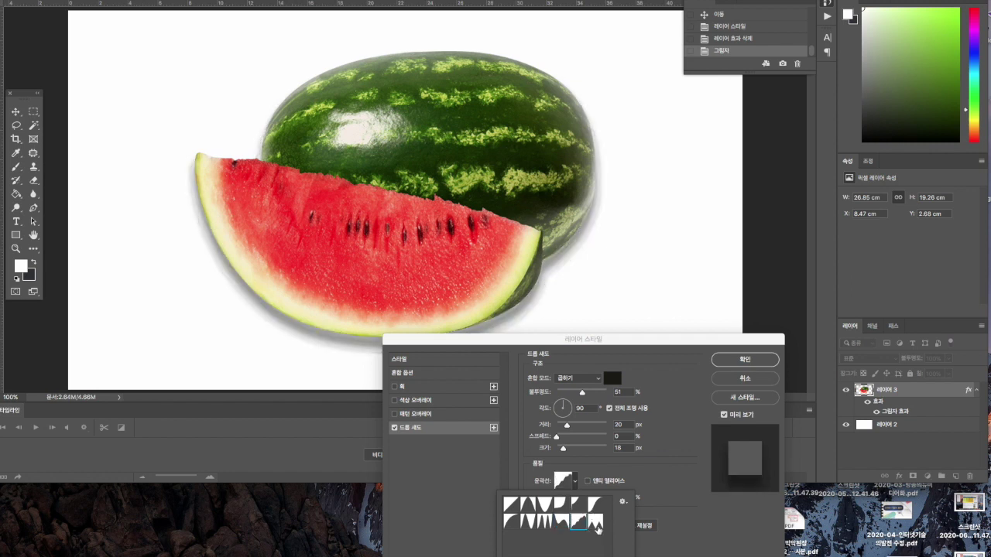
click(595, 504)
click(577, 504)
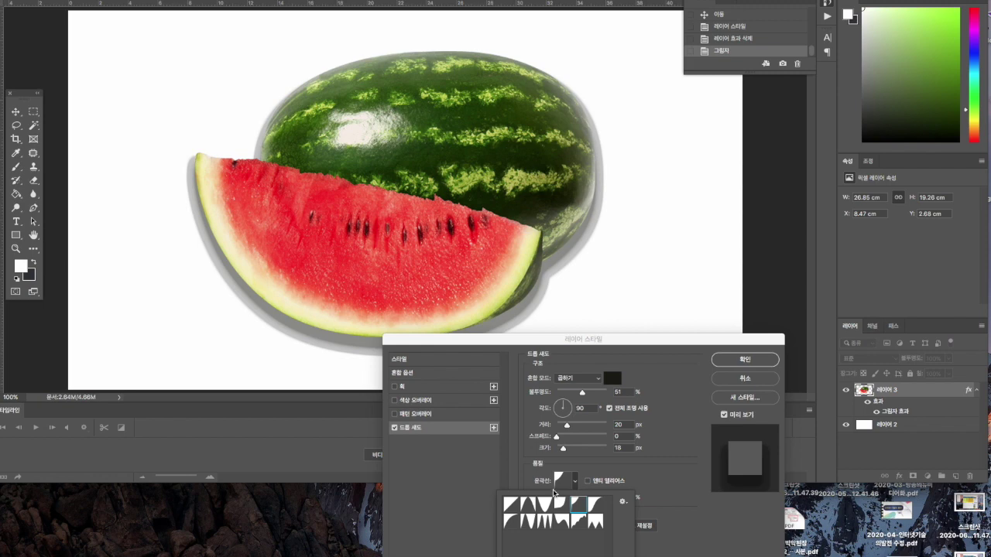
click(560, 480)
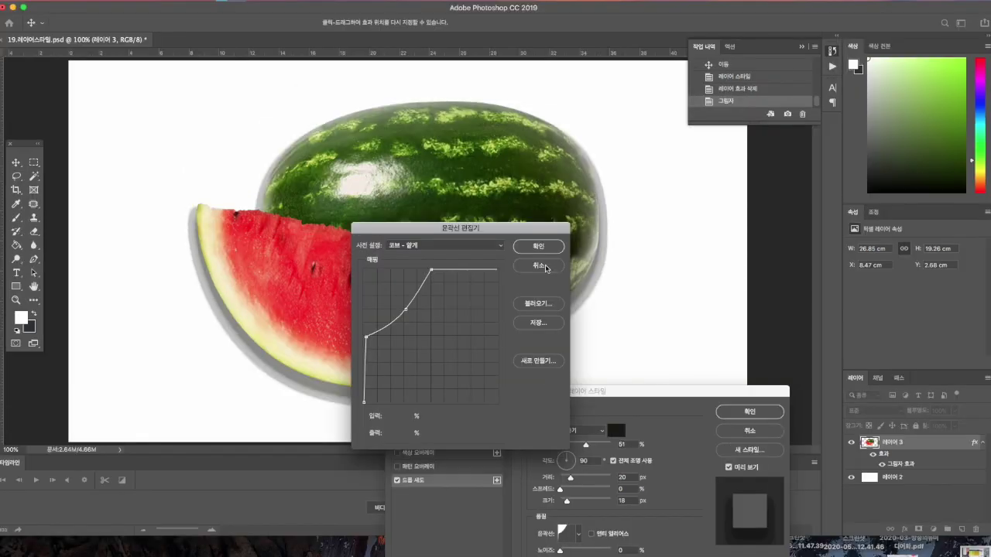
click(544, 217)
Choose the linear contour preset for the drop shadow and apply the layer style
click(574, 481)
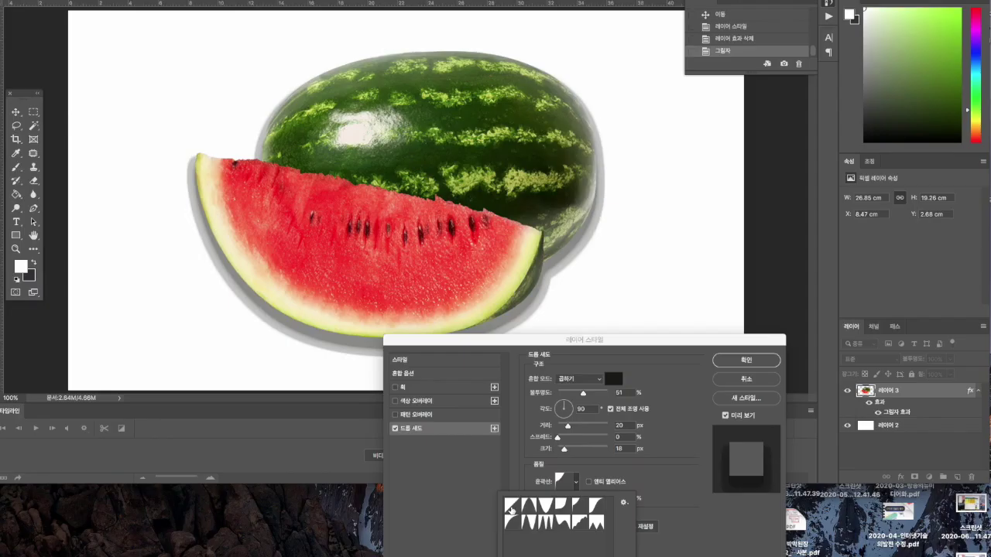
click(509, 508)
click(700, 397)
click(747, 361)
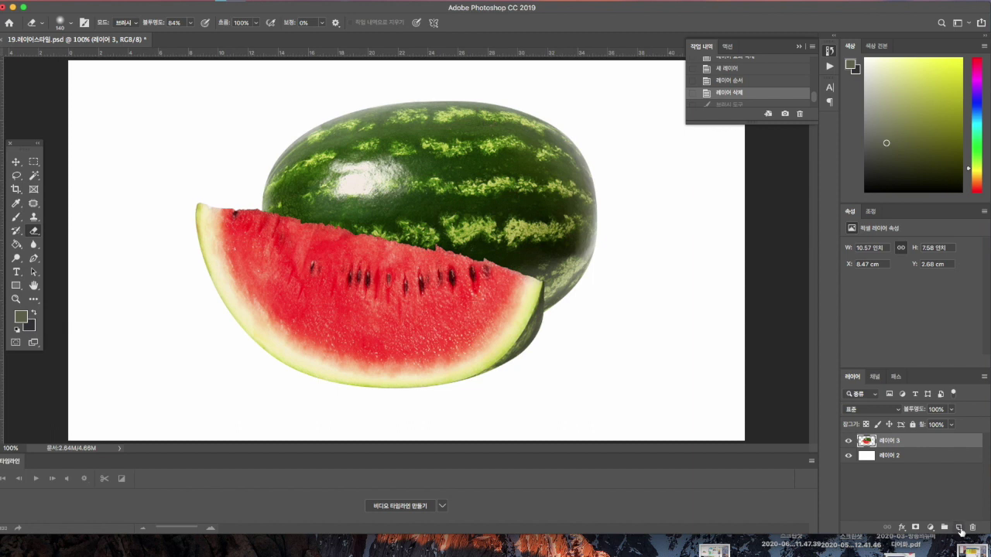
Create a new empty layer and place it between the watermelon layer and the white background layer
click(960, 528)
drag(908, 443, 916, 465)
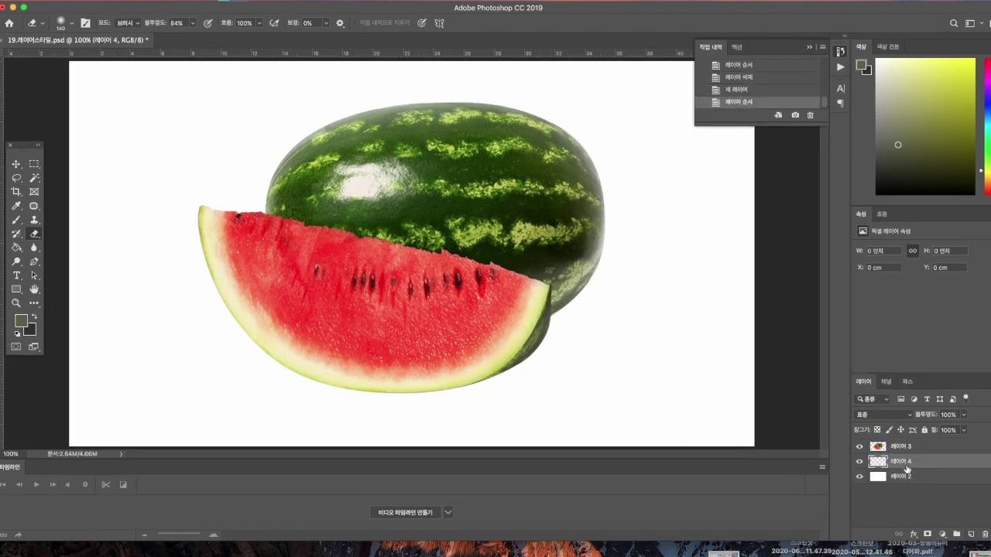
Set up the Brush tool with a soft round tip of 102 px
click(17, 220)
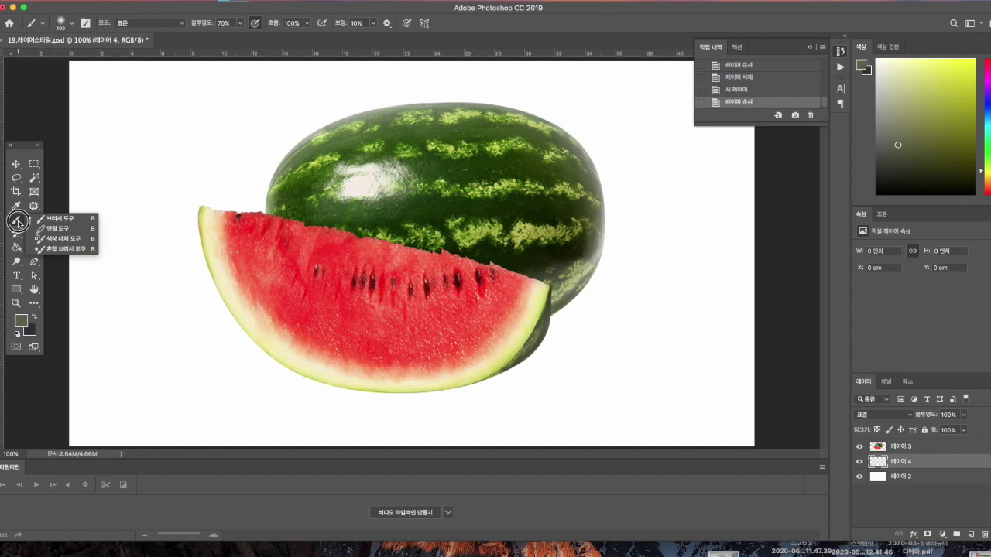
click(71, 22)
drag(88, 61, 90, 60)
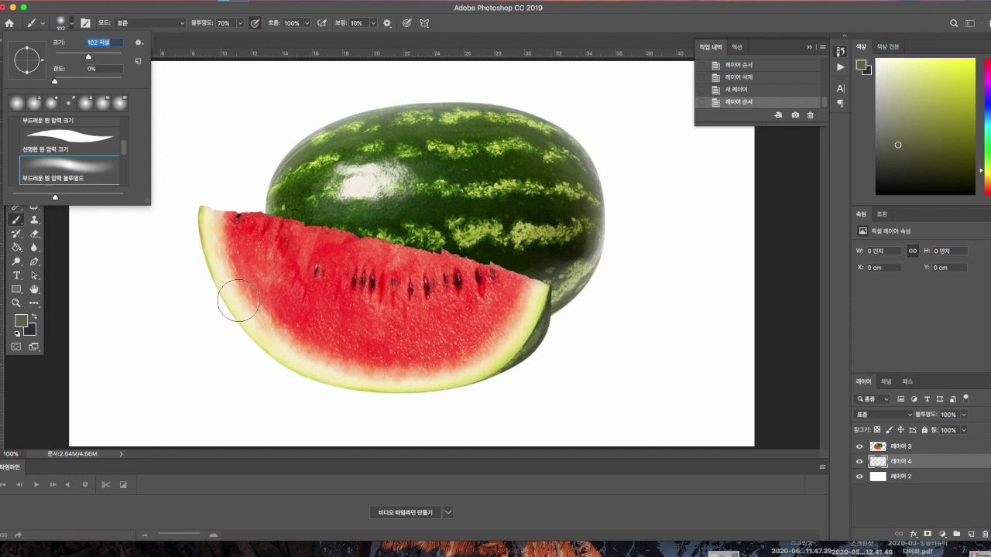
Try a brush dab beside the watermelon's lower-right edge on the new layer and undo it
click(552, 331)
key(super+z)
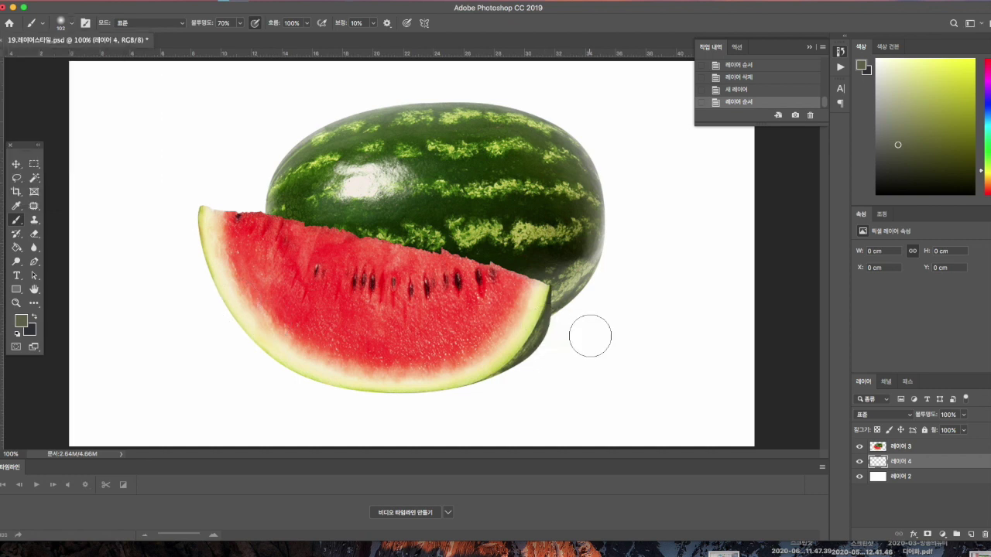
Sample the shaded green at the watermelon's lower-right edge as the foreground colour and darken it to a near-black green
alt+click(551, 319)
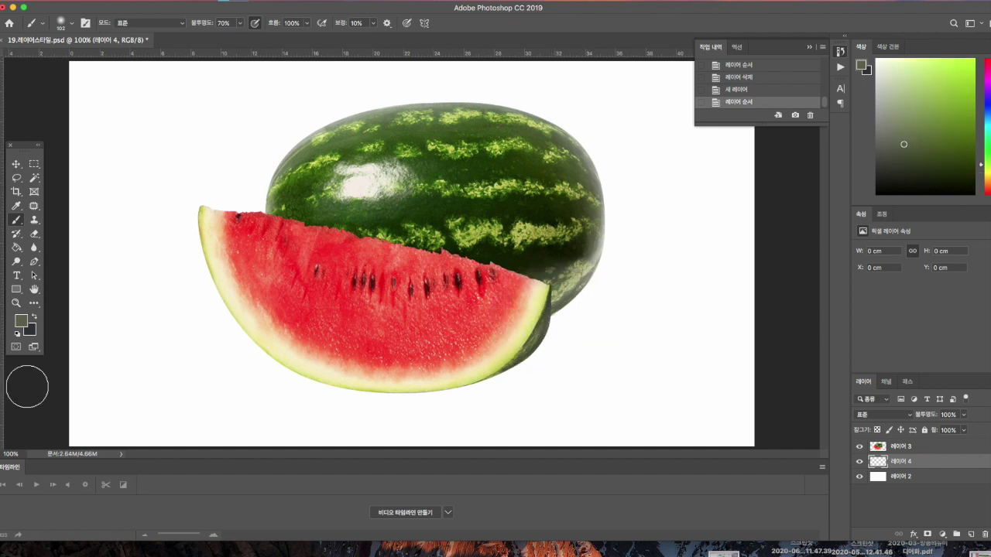
click(21, 322)
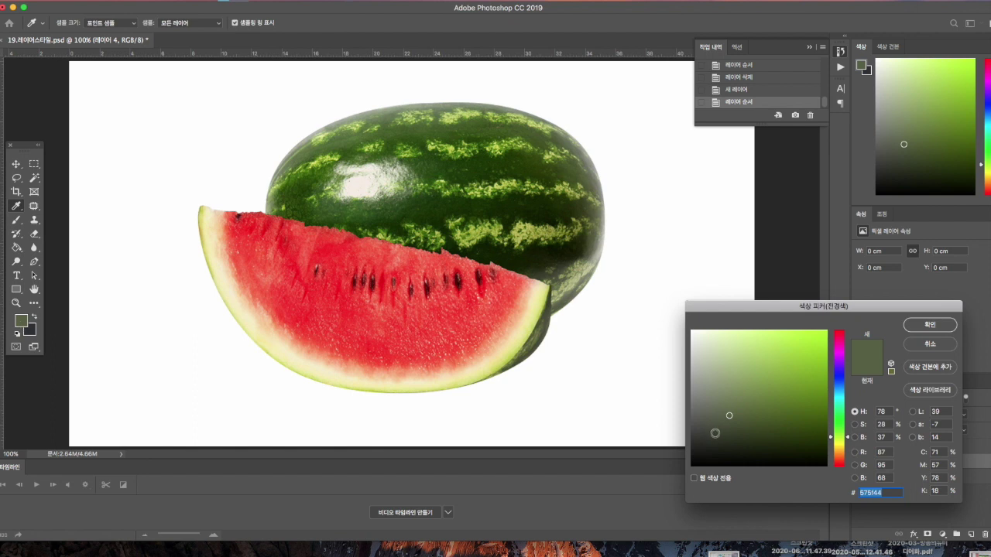
click(714, 439)
click(933, 329)
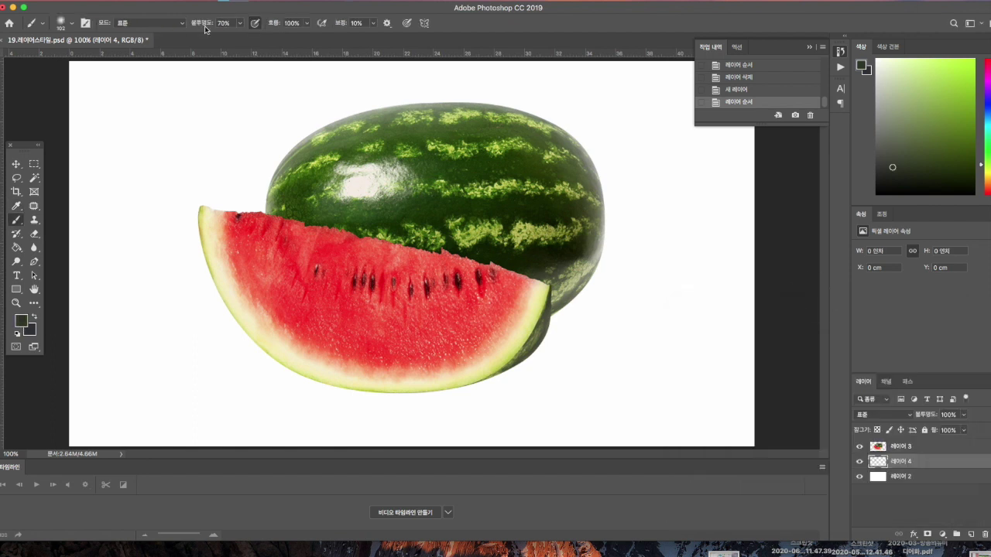
Paint a soft shadow at 60% brush opacity beneath the slice and along the whole watermelon's lower-right edge on the empty layer
click(240, 22)
drag(242, 36, 234, 37)
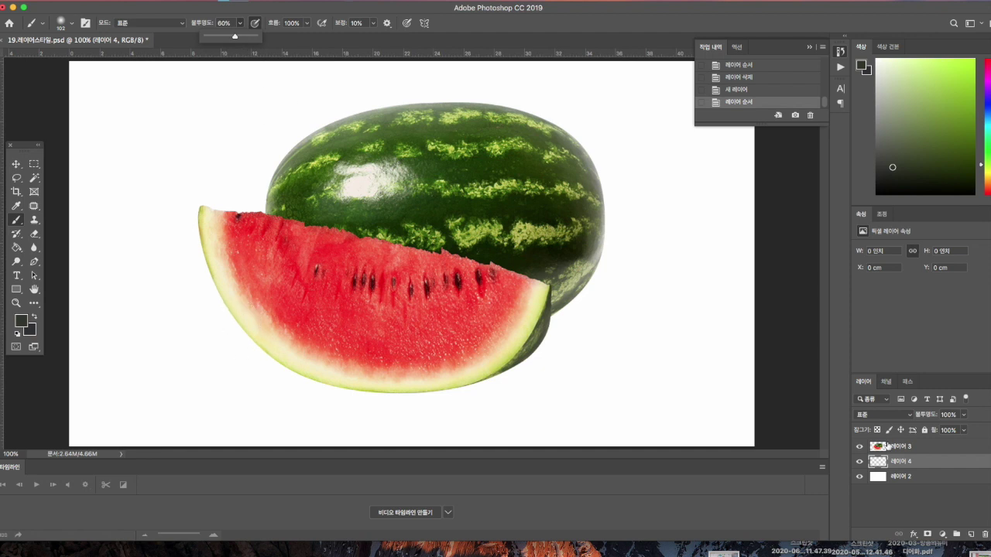
mouse_move(255, 327)
mouse_down()
mouse_move(327, 370)
mouse_move(465, 377)
mouse_move(548, 358)
mouse_move(530, 352)
mouse_move(525, 337)
mouse_move(582, 285)
mouse_up()
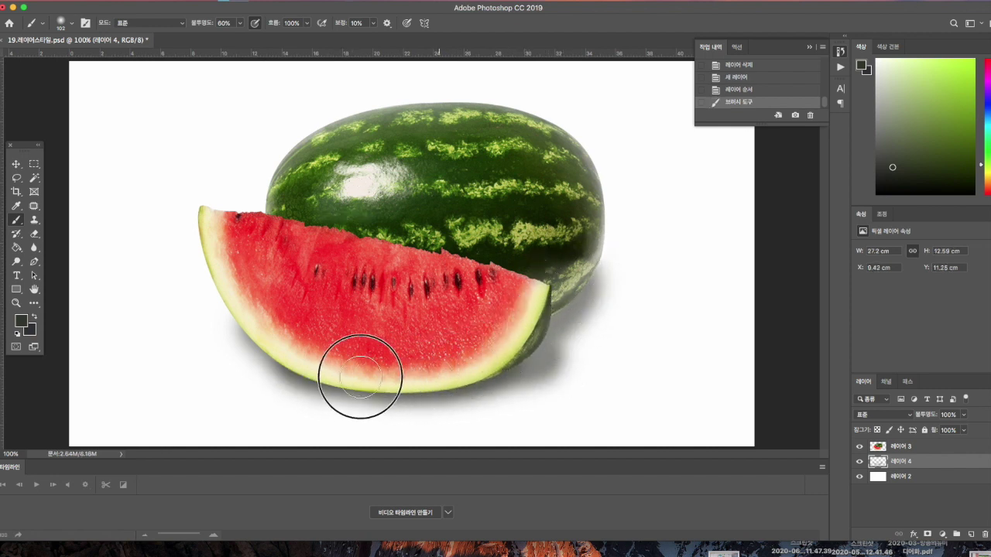
drag(281, 340, 267, 314)
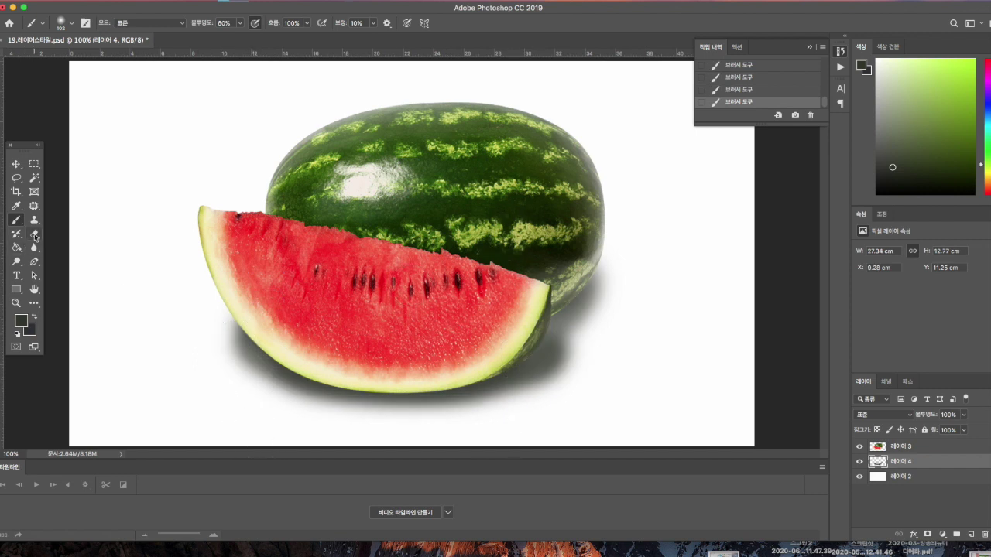
Set up the Eraser tool with a 108 px tip and 85% opacity
click(34, 234)
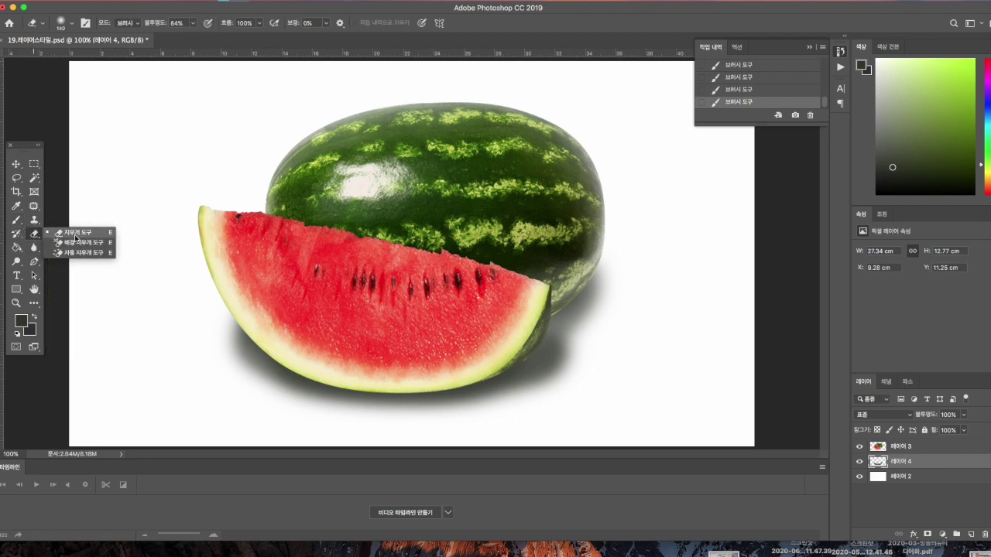
click(75, 236)
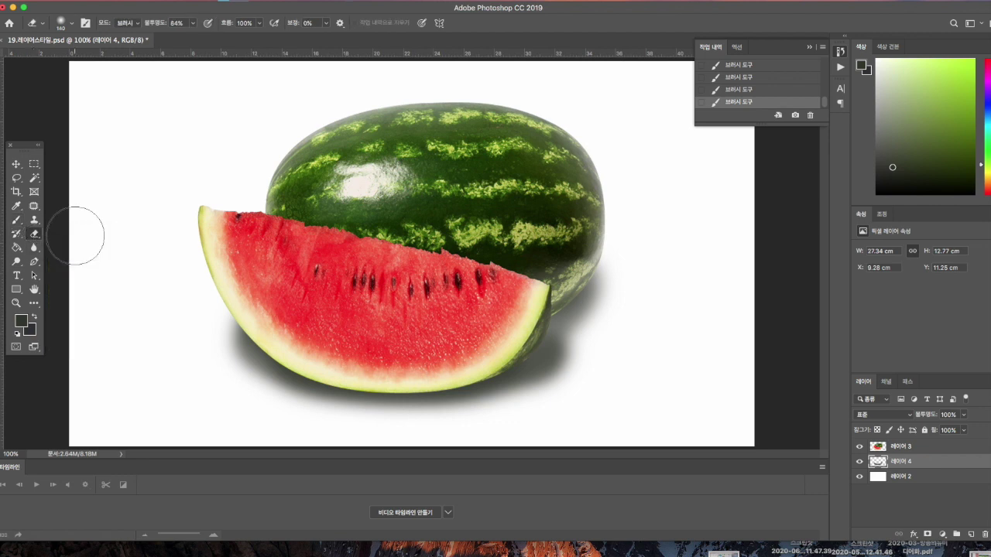
click(74, 26)
drag(94, 59, 89, 57)
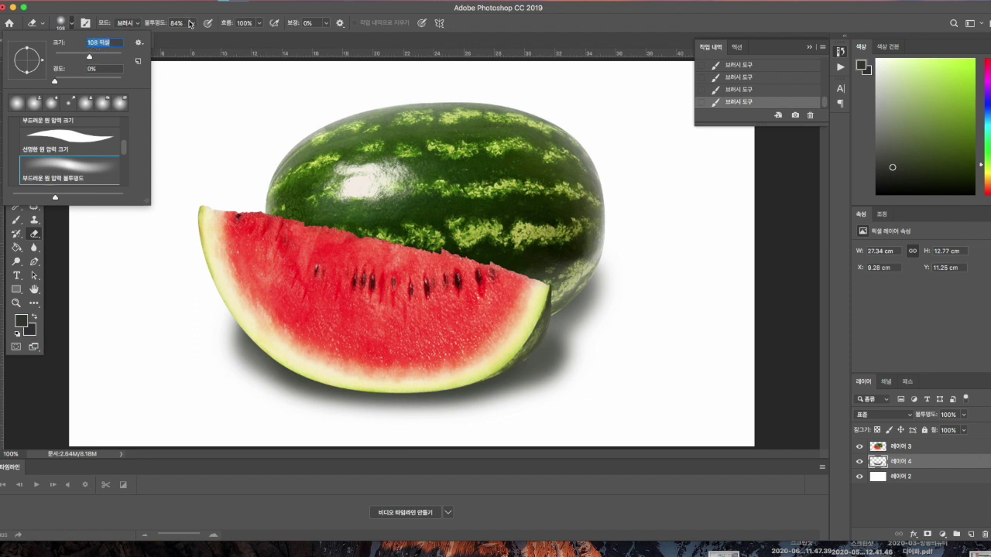
click(190, 23)
drag(192, 37, 194, 36)
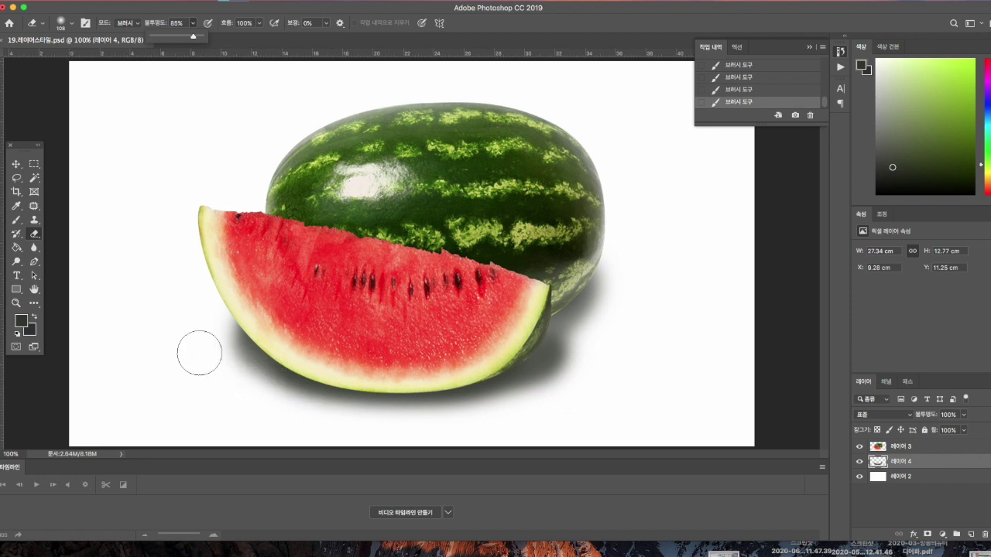
Erase the outer edge of the painted shadow along the slice's lower-left side and underside to thin it
mouse_move(199, 340)
mouse_down()
mouse_move(266, 402)
mouse_move(387, 426)
mouse_up()
drag(188, 330, 333, 425)
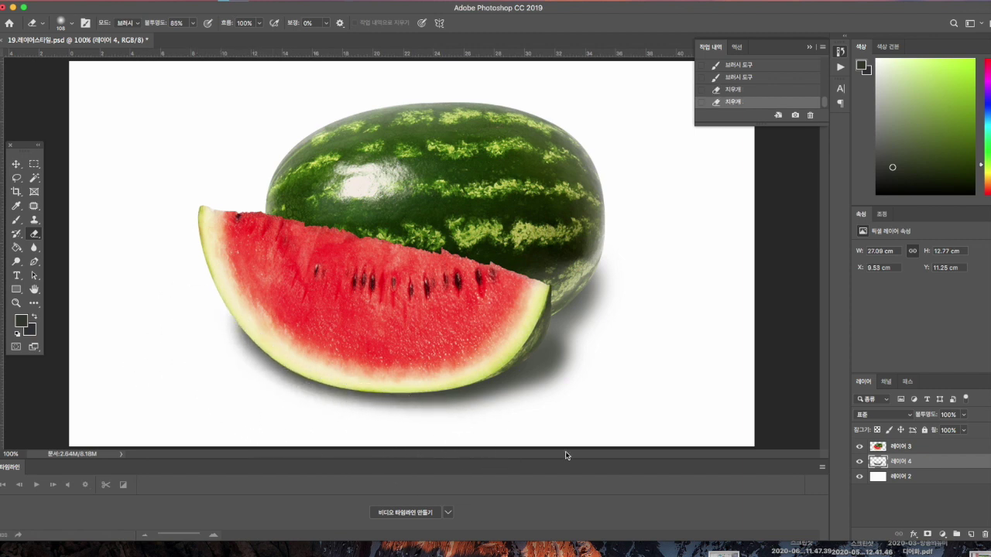
mouse_move(215, 329)
mouse_down()
mouse_move(244, 378)
mouse_move(365, 425)
mouse_move(506, 420)
mouse_move(553, 391)
mouse_up()
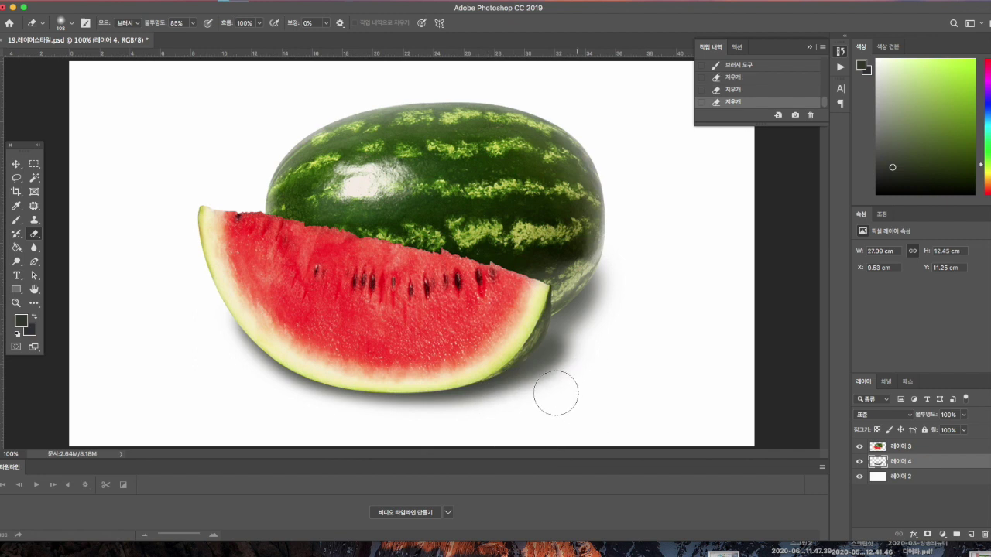
mouse_move(452, 431)
mouse_down()
mouse_move(535, 405)
mouse_move(496, 425)
mouse_up()
Trim the shadow's outer edge at the watermelon's lower right with a slightly smaller eraser
key(bracketleft)
key(bracketleft)
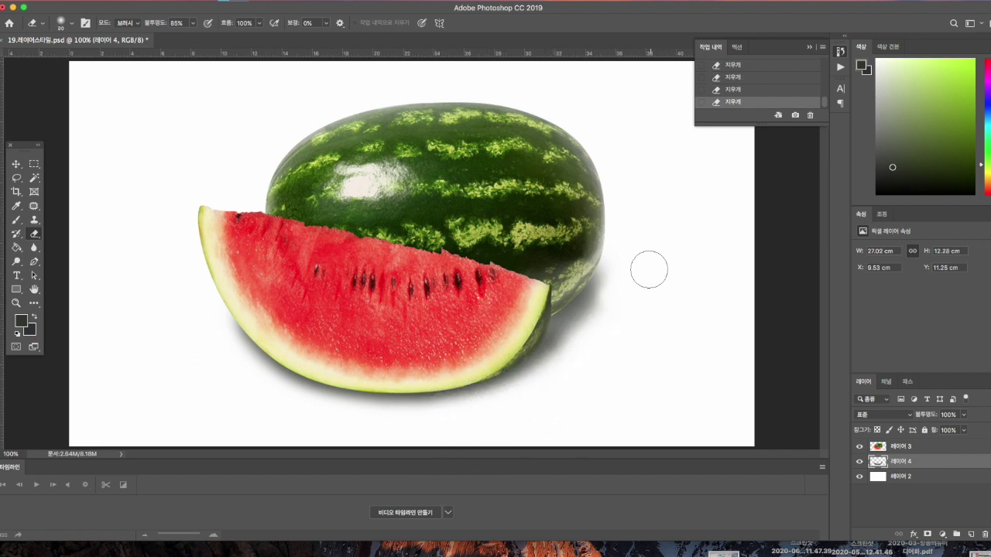
mouse_move(626, 258)
mouse_down()
mouse_move(611, 302)
mouse_move(584, 322)
mouse_move(649, 287)
mouse_move(617, 295)
mouse_move(604, 313)
mouse_move(653, 301)
mouse_move(588, 376)
mouse_move(610, 335)
mouse_move(559, 445)
mouse_up()
drag(607, 318, 568, 368)
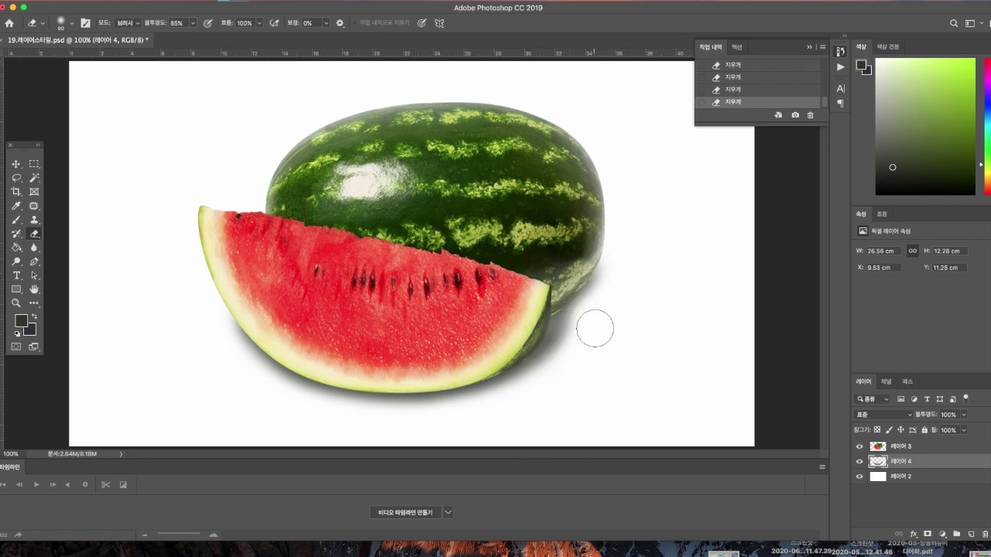
Nudge the painted shadow layer straight down to a Y position of 11.61 cm
key(v)
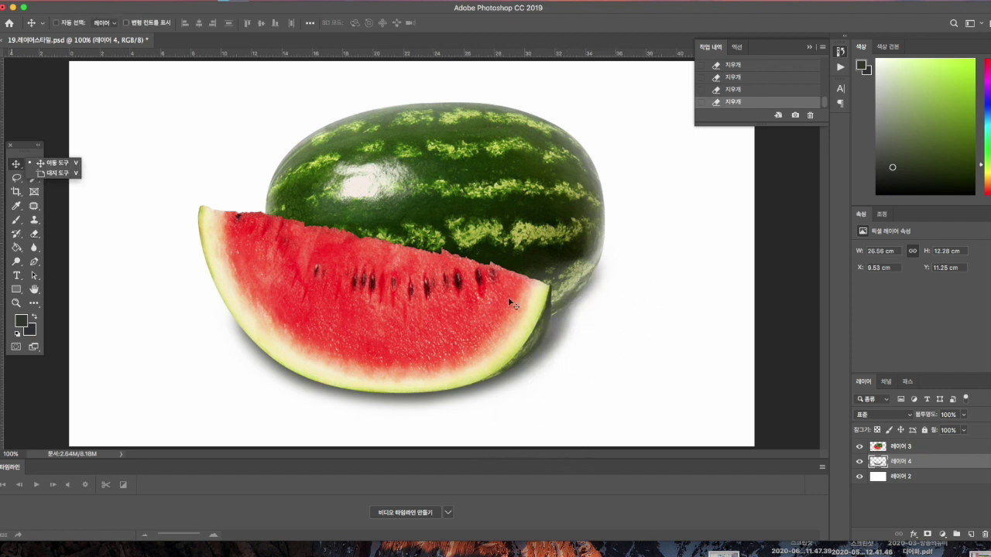
key(Down)
key(Down)
key(Down)
key(Down)
key(Down)
key(Down)
key(Down)
key(Down)
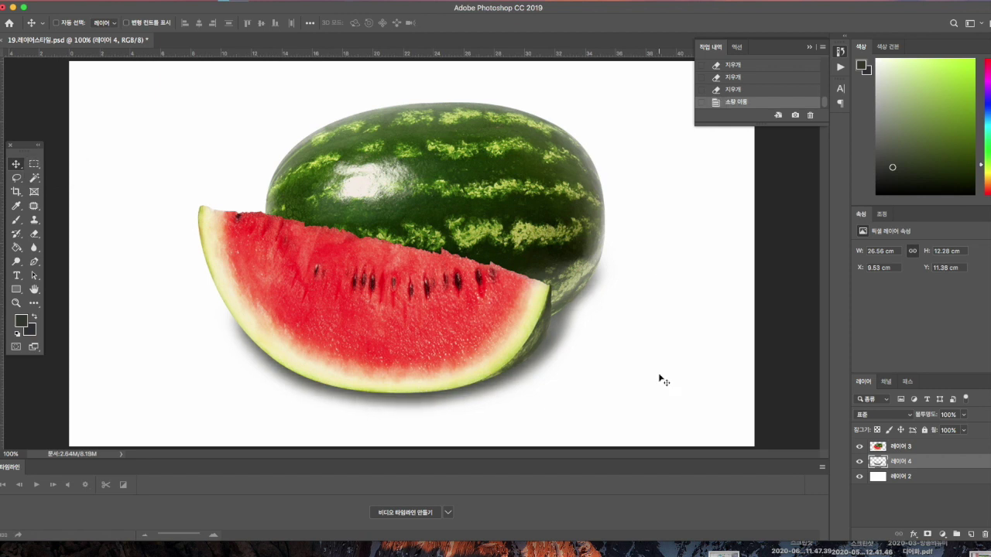
key(Down)
key(Down)
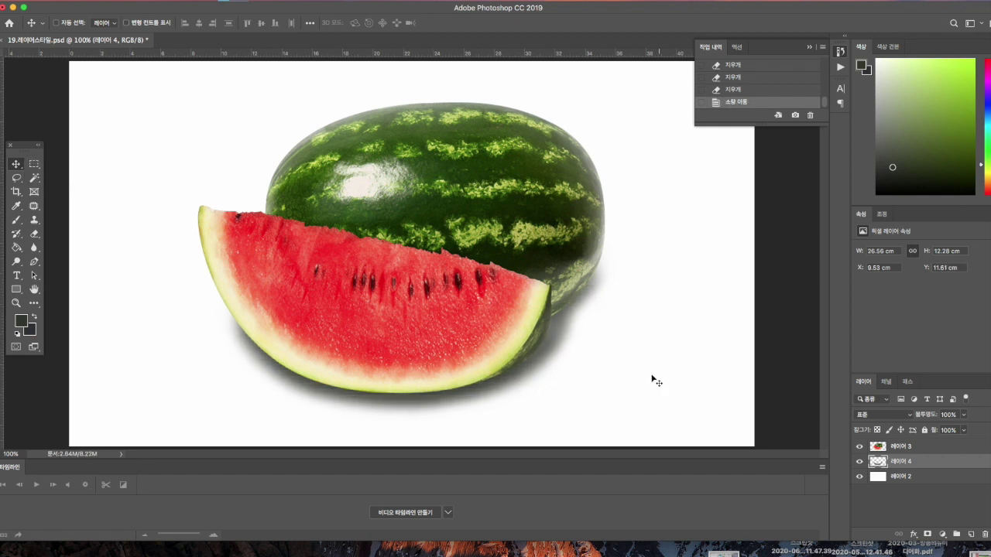
Set the painted shadow layer's opacity to 89%
click(964, 416)
drag(963, 431, 959, 431)
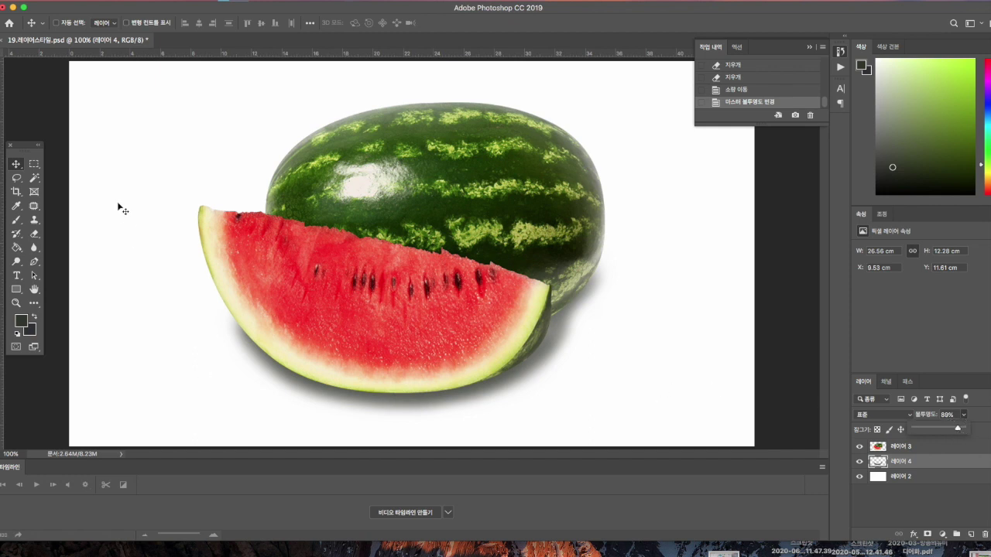
key(Return)
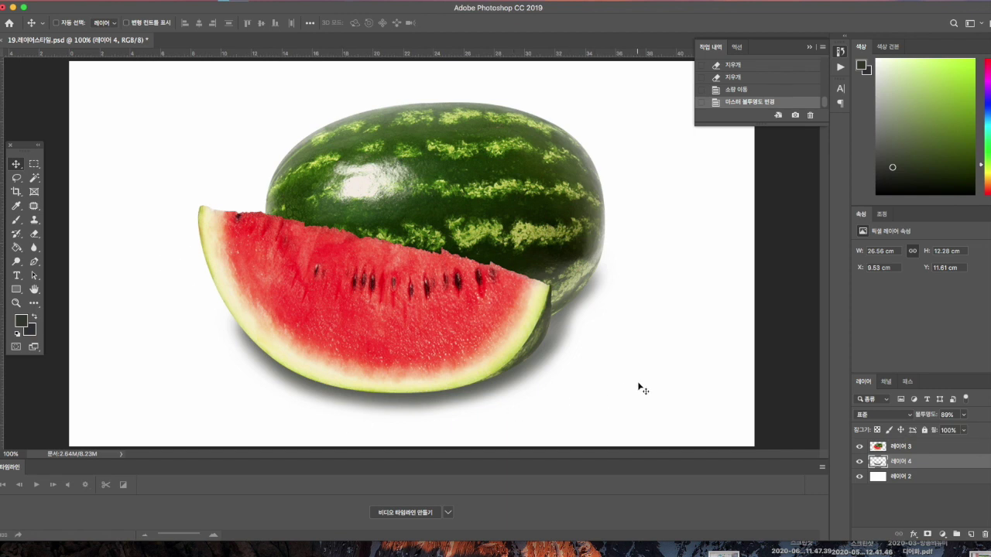